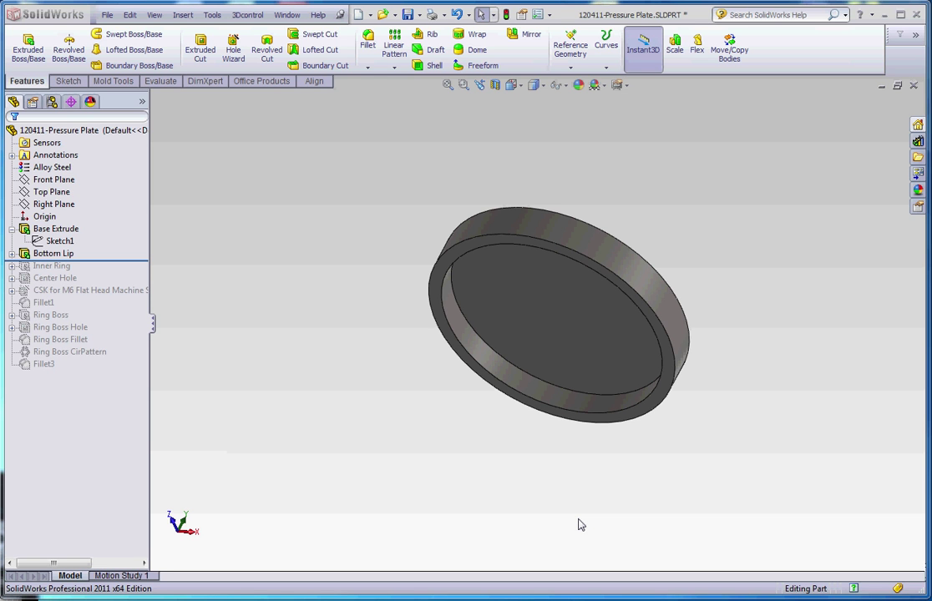
# Orbit and zoom to inspect the plate's underside and back.
pyautogui.moveTo(391, 405); pyautogui.dragTo(374, 320, button='middle')
pyautogui.scroll(-3, 478, 300)
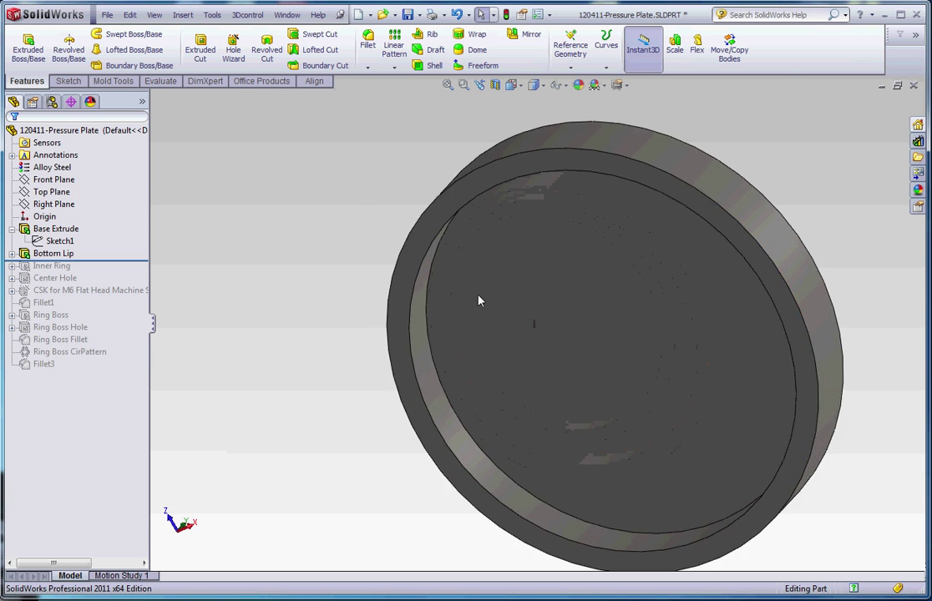
pyautogui.scroll(-2, 407, 341)
pyautogui.scroll(2, 421, 321)
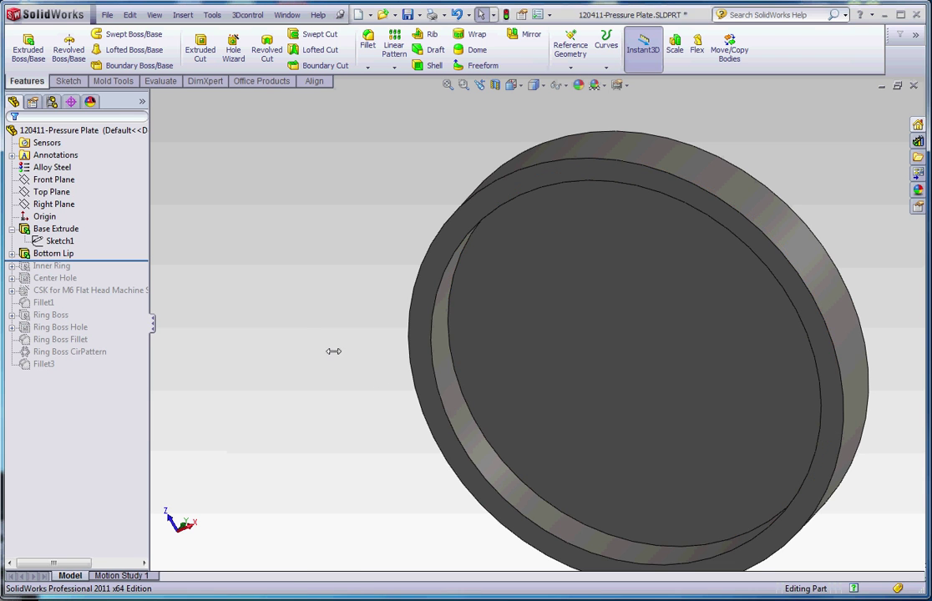
pyautogui.scroll(5, 557, 434)
pyautogui.scroll(-5, 557, 434)
pyautogui.scroll(4, 593, 426)
pyautogui.scroll(-3, 585, 401)
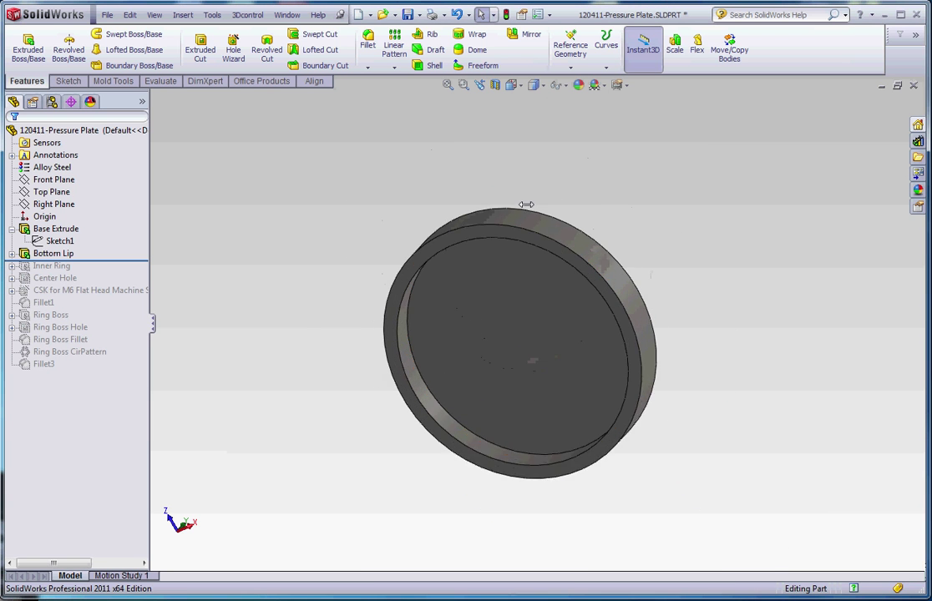
pyautogui.scroll(-2, 525, 203)
pyautogui.scroll(2, 601, 489)
pyautogui.scroll(-2, 530, 402)
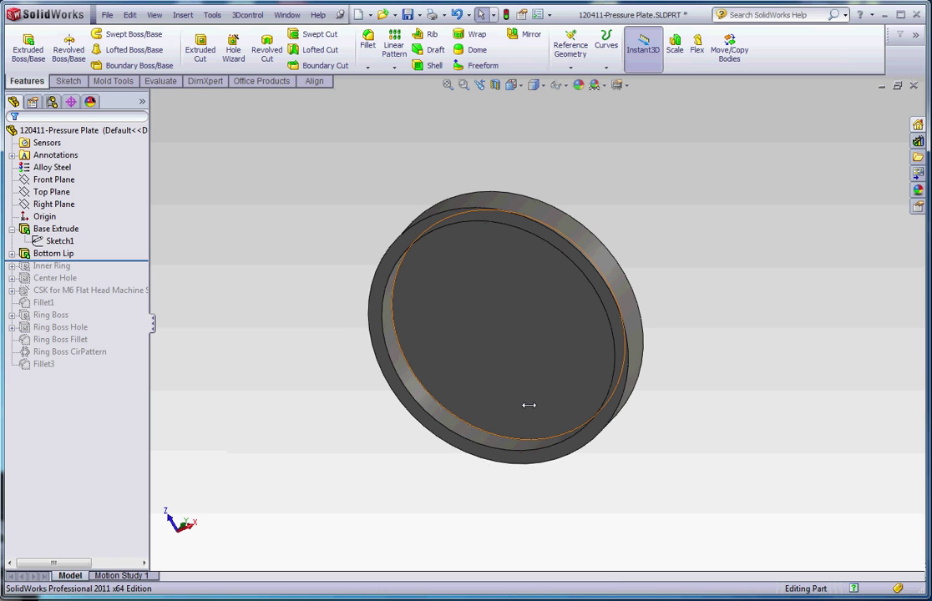
# Start Sketch11 on the plate's front face with Convert Entities active.
pyautogui.click(70, 81)
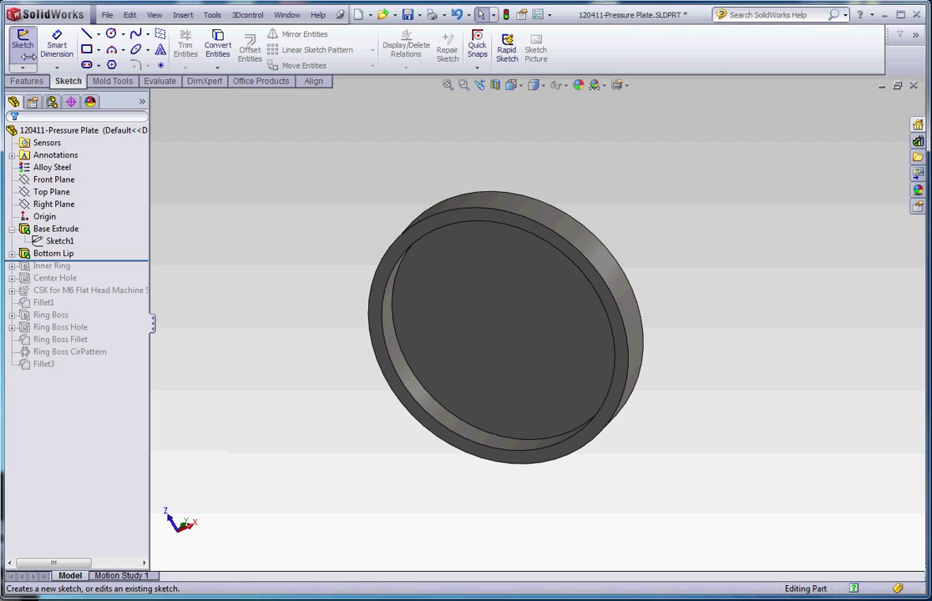
pyautogui.click(22, 41)
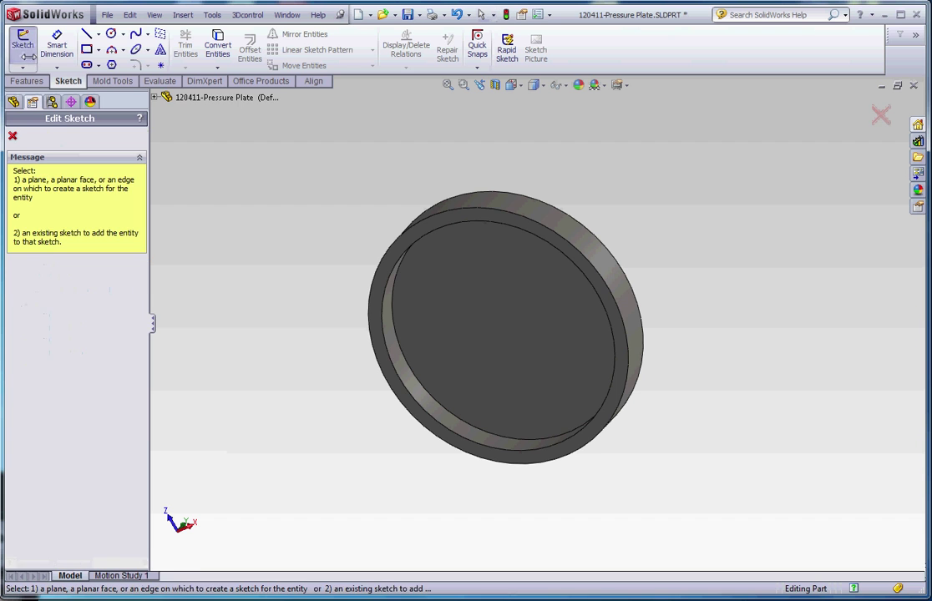
pyautogui.click(393, 257)
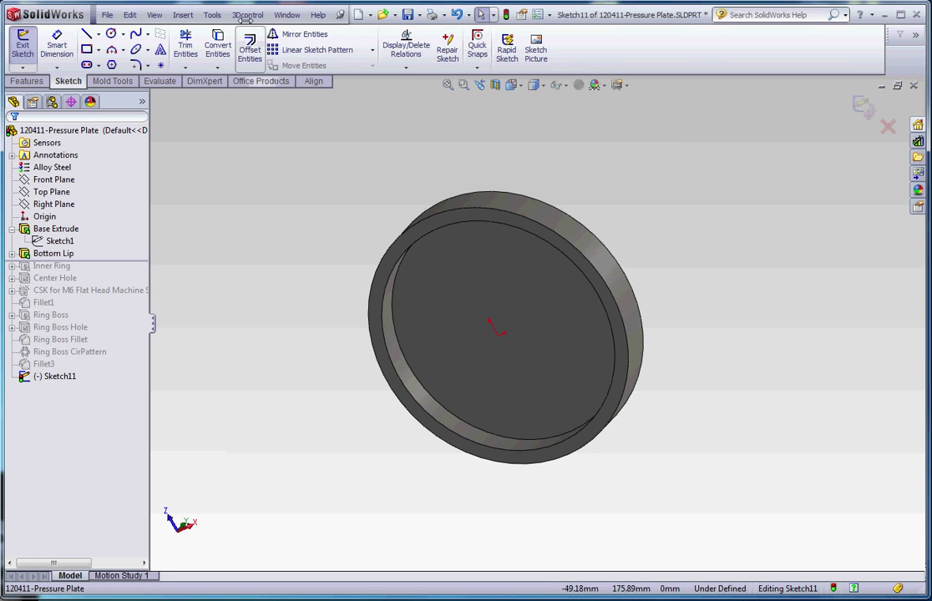
pyautogui.click(217, 46)
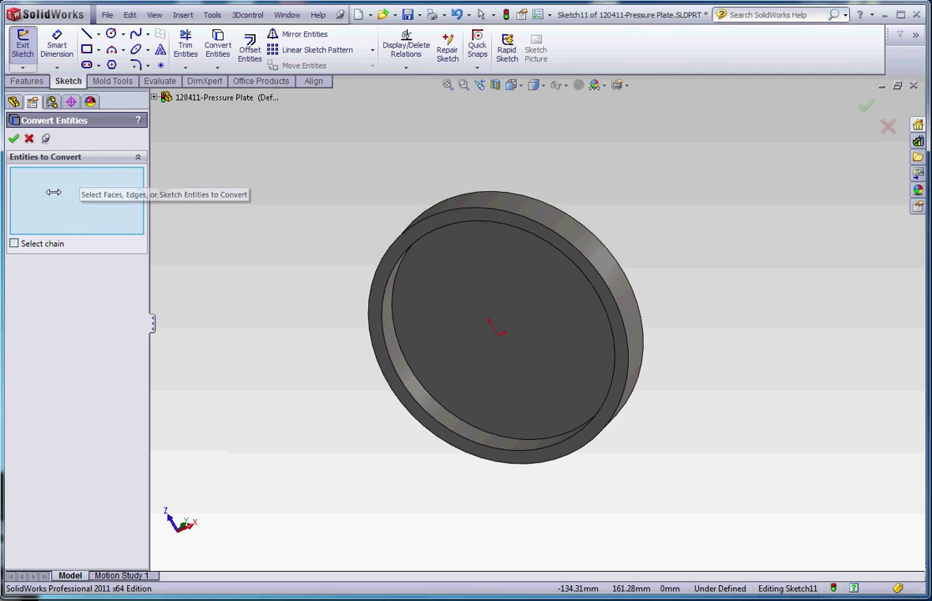
# Convert the lip's inner circular edge into a 139 mm sketch circle, cancelling the second conversion.
pyautogui.scroll(-3, 381, 215)
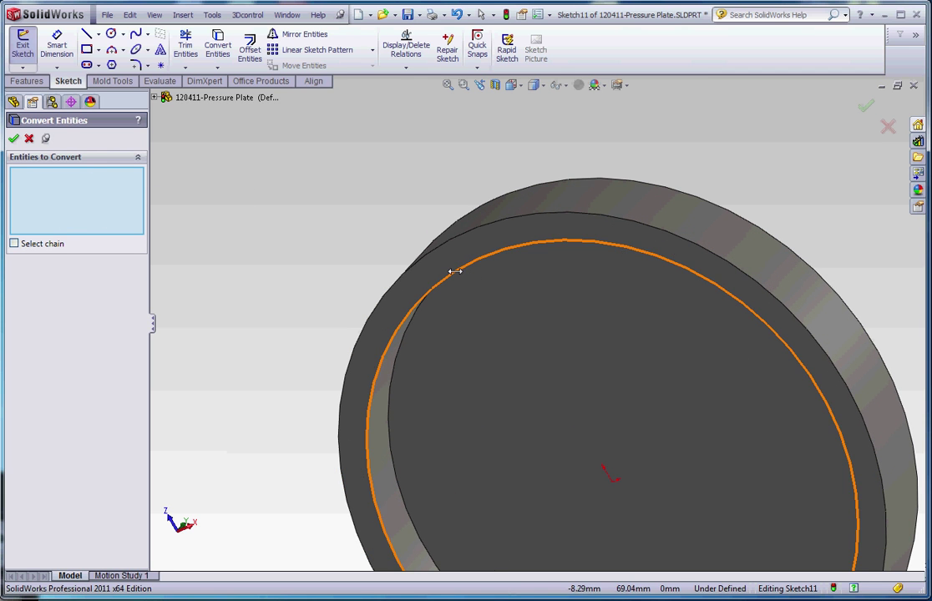
pyautogui.click(456, 269)
pyautogui.click(13, 139)
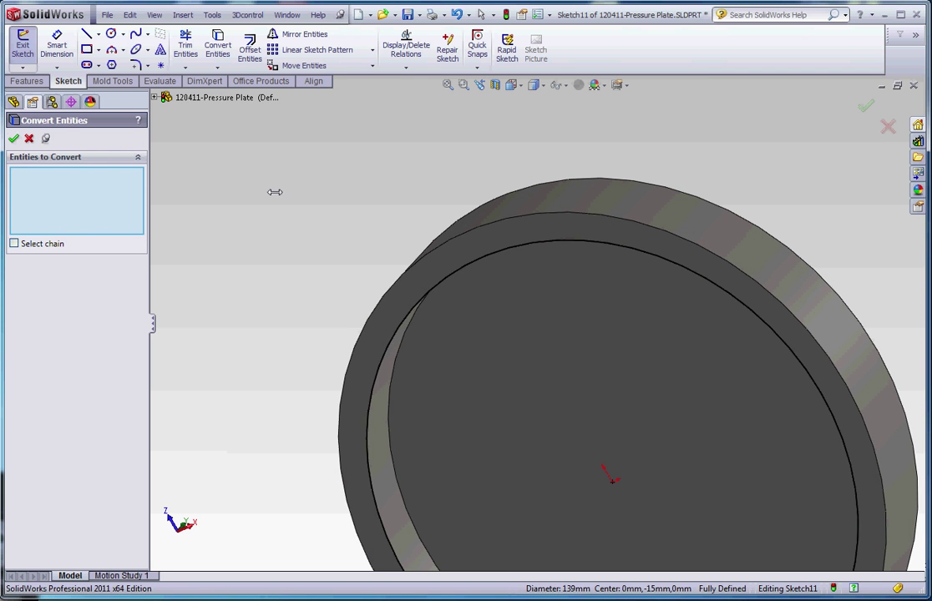
pyautogui.scroll(4, 752, 522)
pyautogui.scroll(-3, 644, 483)
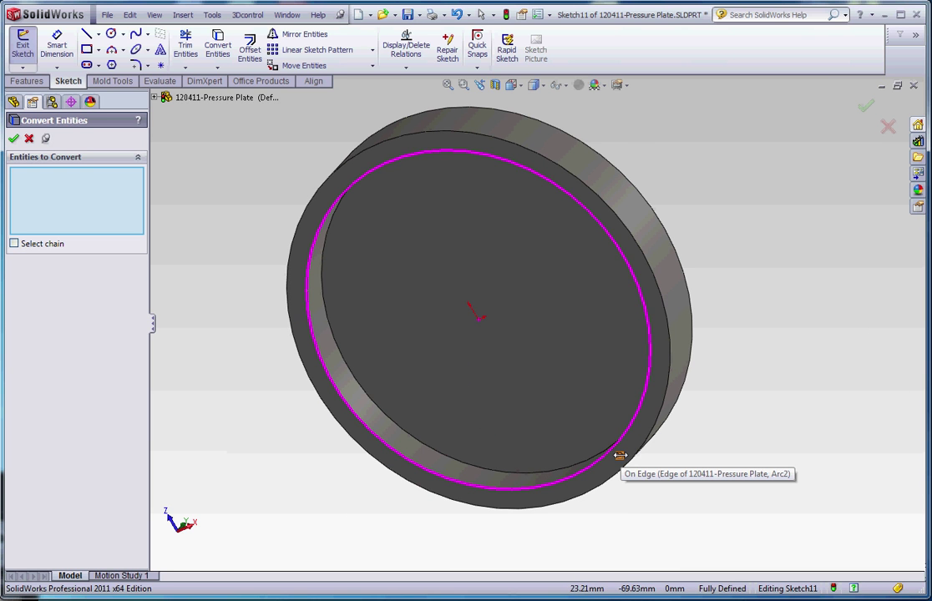
pyautogui.click(619, 454)
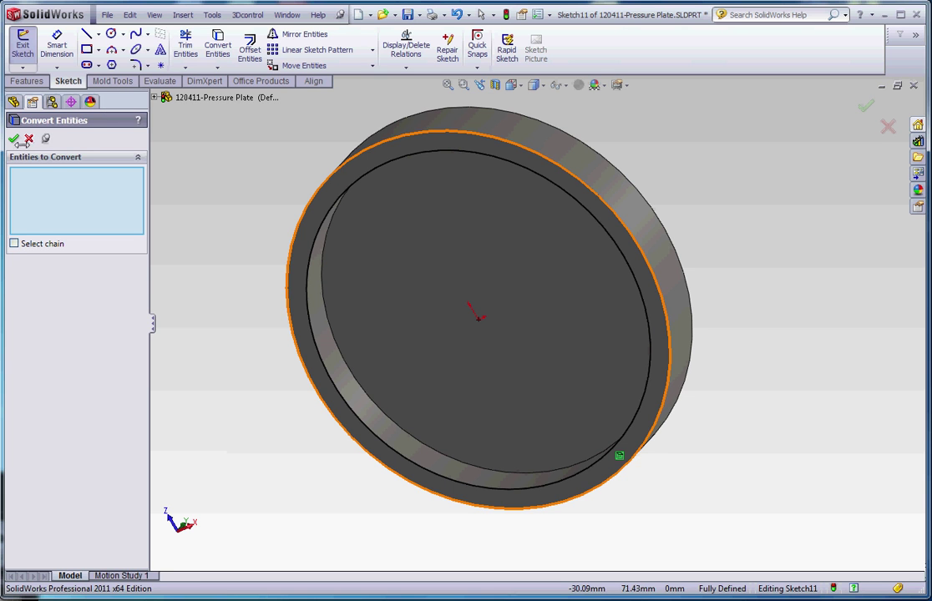
pyautogui.click(29, 139)
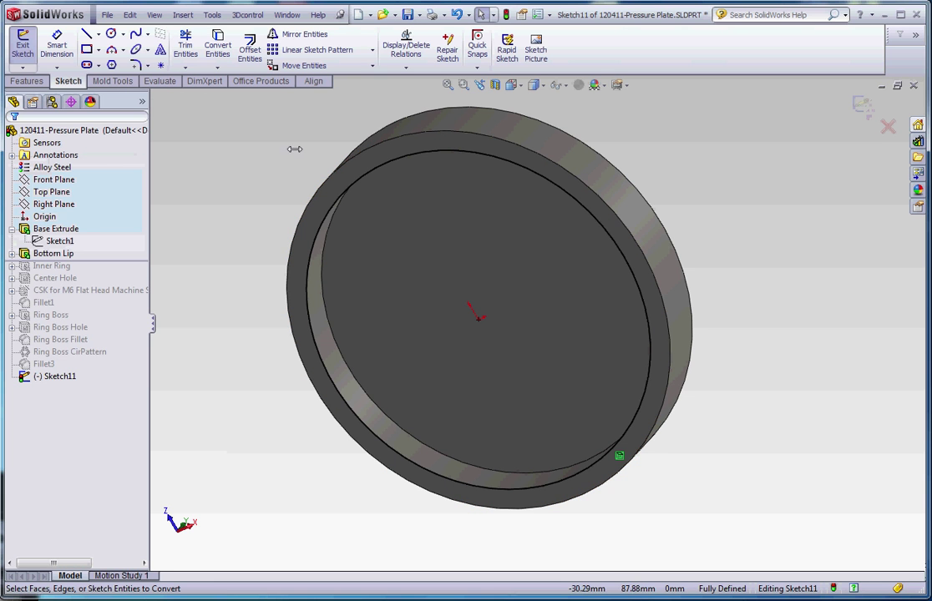
# Offset the converted circle by 4 mm to form a thin ring.
pyautogui.click(249, 48)
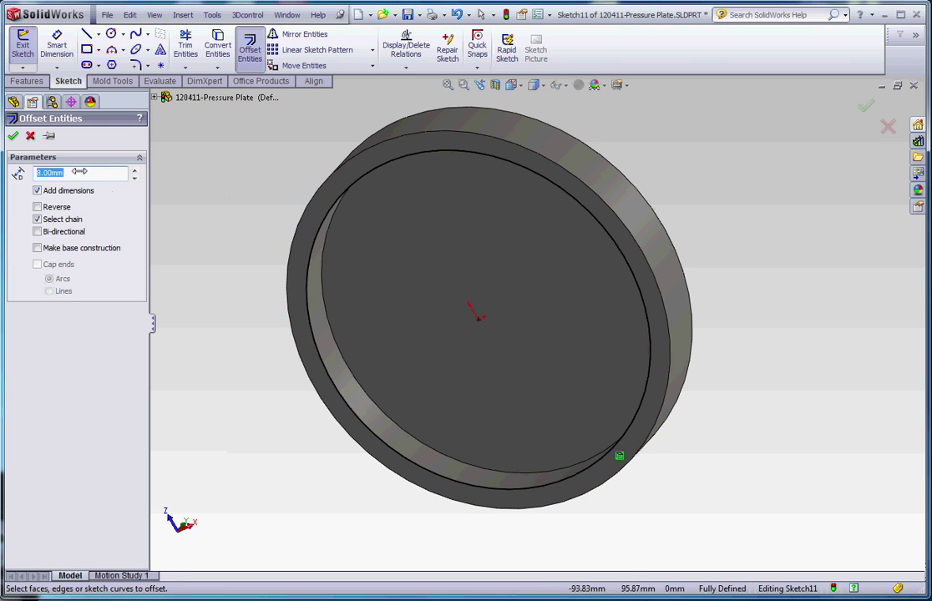
pyautogui.write('3')
pyautogui.press('Return')
pyautogui.write('4')
pyautogui.click(316, 221)
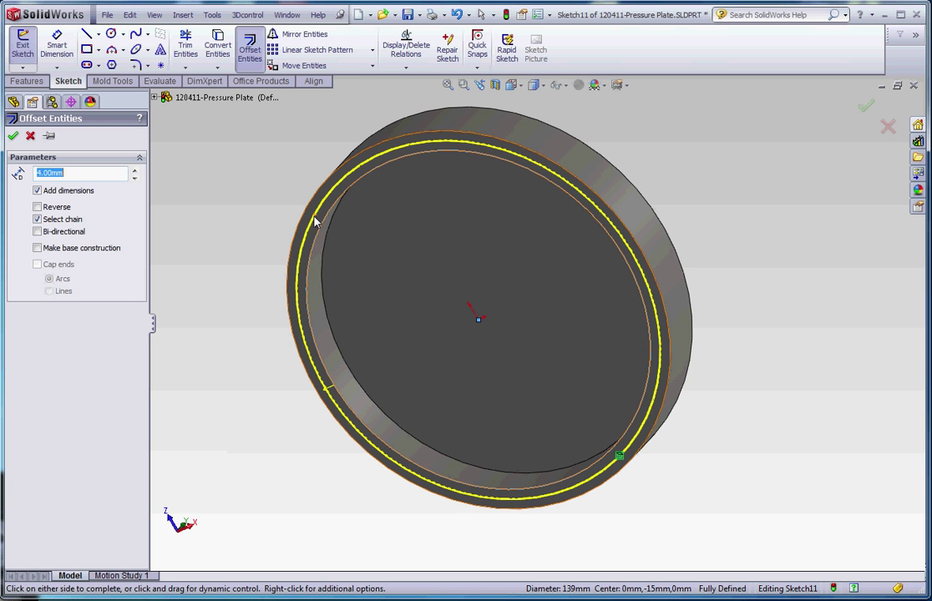
pyautogui.rightClick(235, 182)
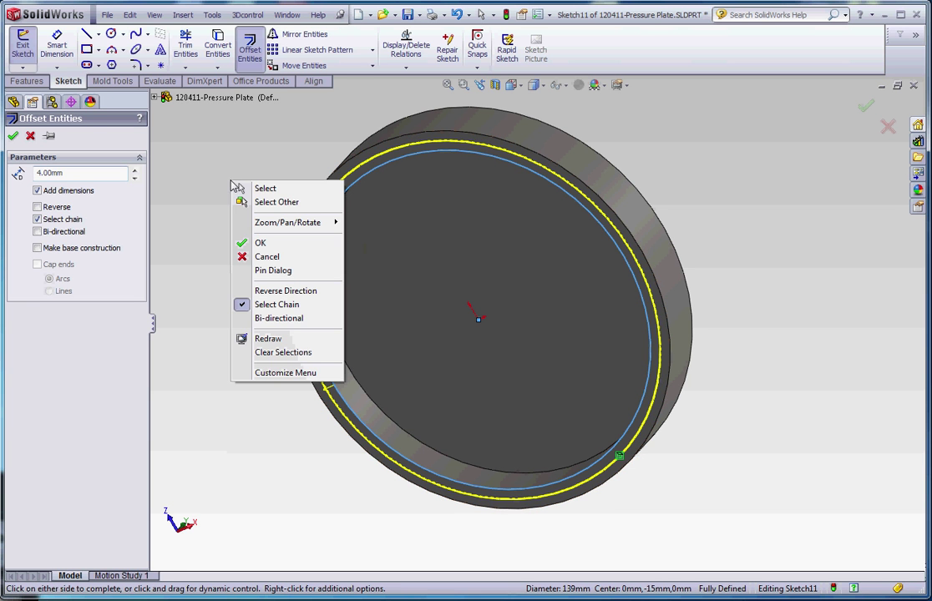
pyautogui.click(245, 242)
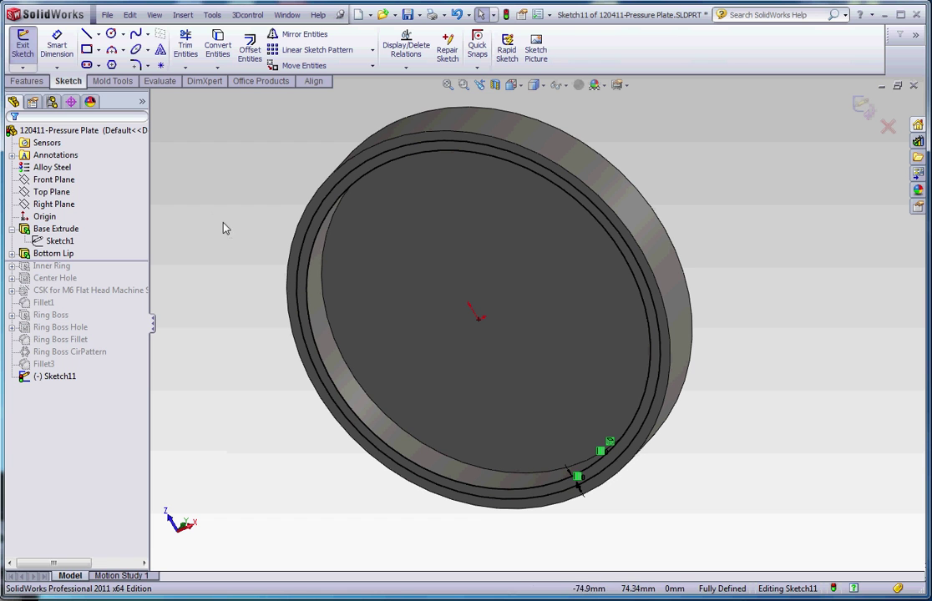
# Extrude-cut Sketch11's thin ring Blind 15 mm deep as Cut-Extrude2.
pyautogui.click(38, 81)
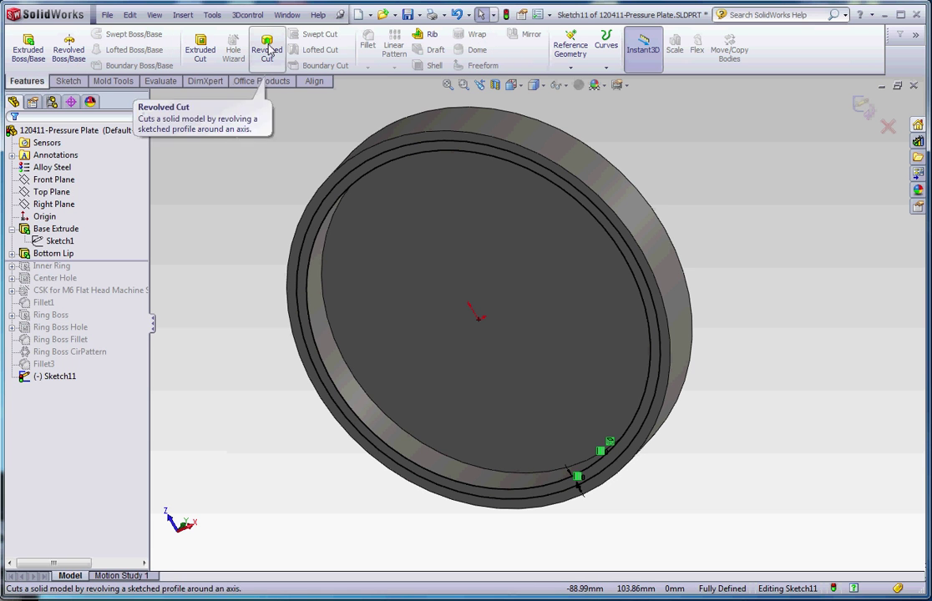
pyautogui.click(201, 49)
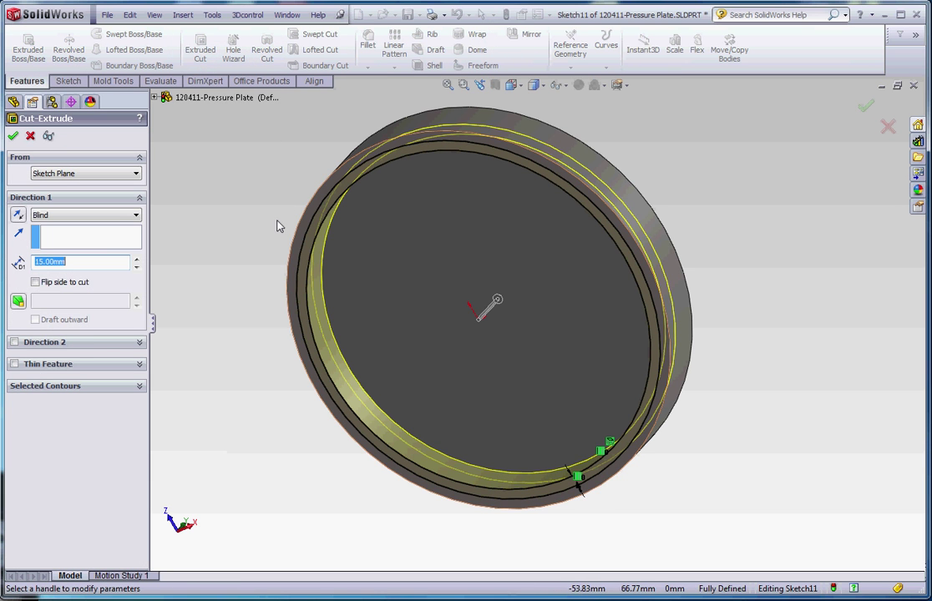
pyautogui.click(77, 234)
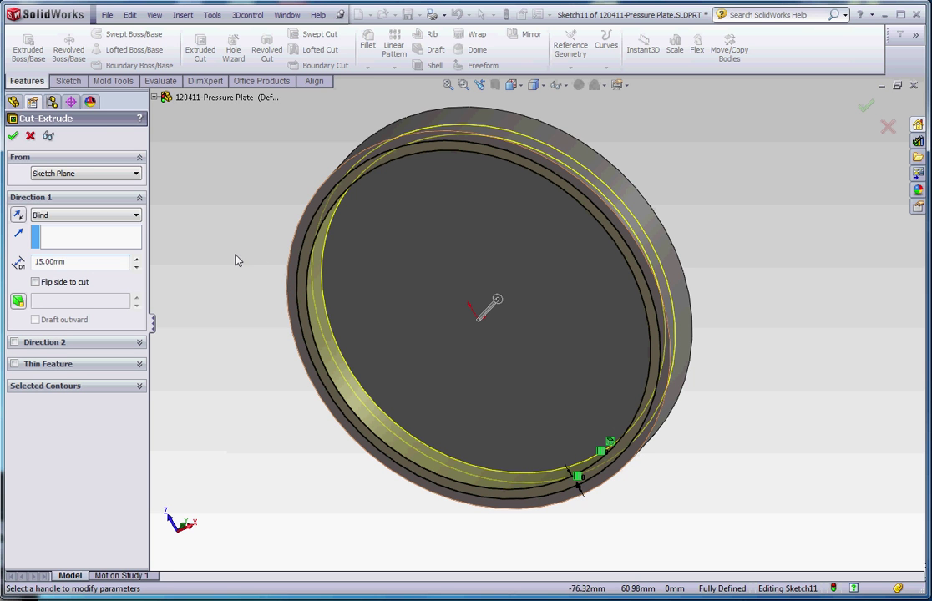
pyautogui.moveTo(235, 260); pyautogui.dragTo(237, 305, button='middle')
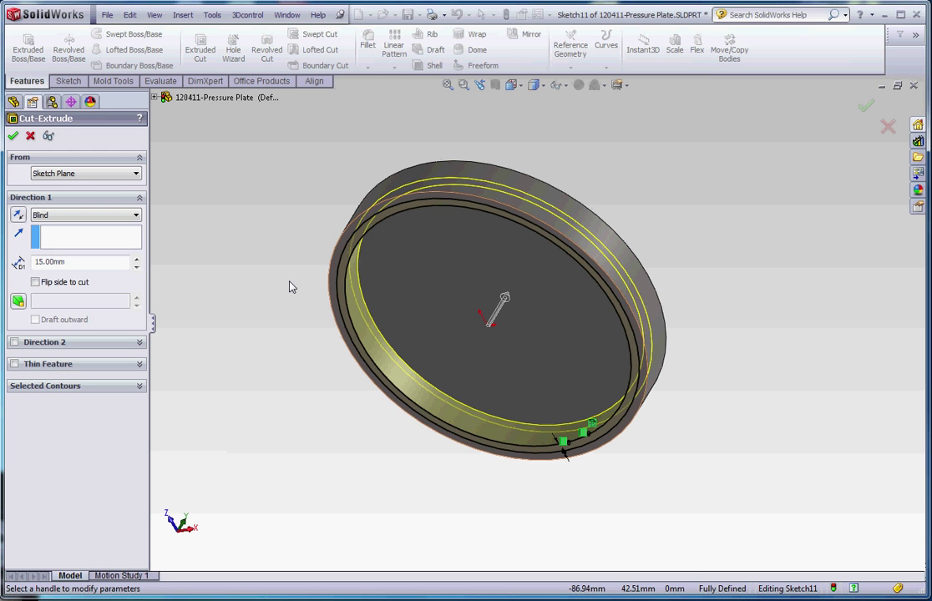
pyautogui.click(13, 138)
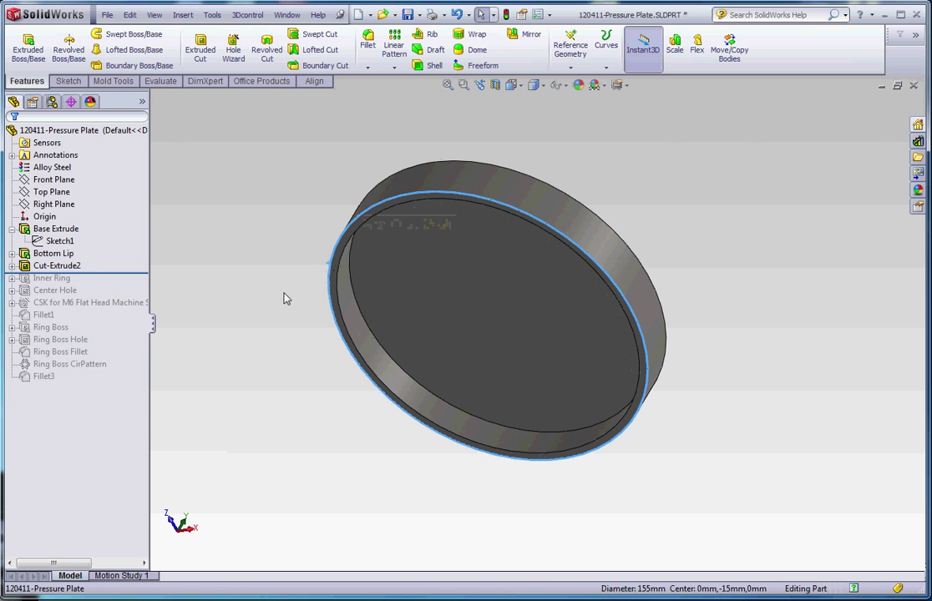
# Edit Cut-Extrude2 and change its depth from 15 mm to 9 mm.
pyautogui.moveTo(265, 281); pyautogui.dragTo(285, 255, button='middle')
pyautogui.rightClick(69, 267)
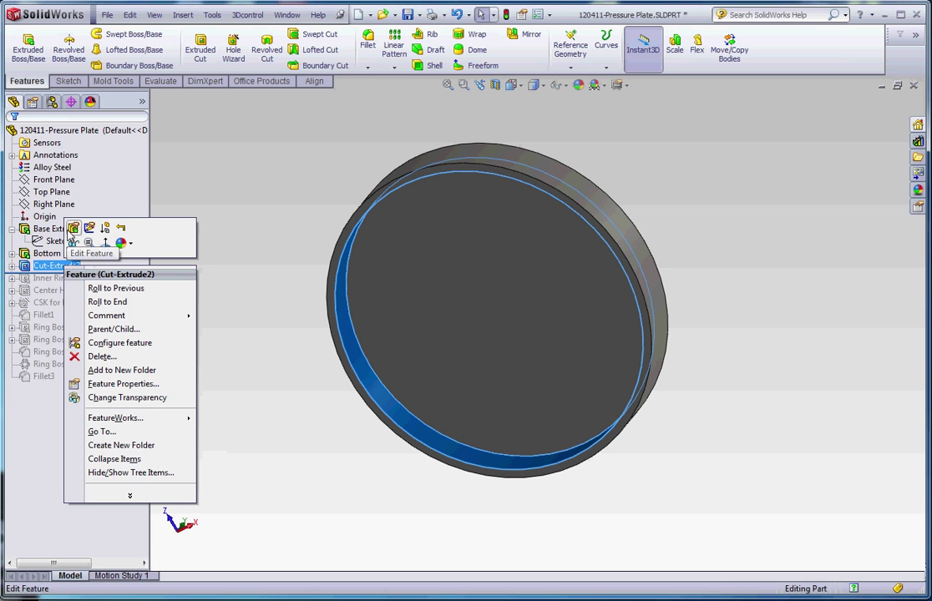
pyautogui.click(83, 236)
pyautogui.click(63, 266)
pyautogui.doubleClick(89, 264)
pyautogui.write('9')
pyautogui.press('Return')
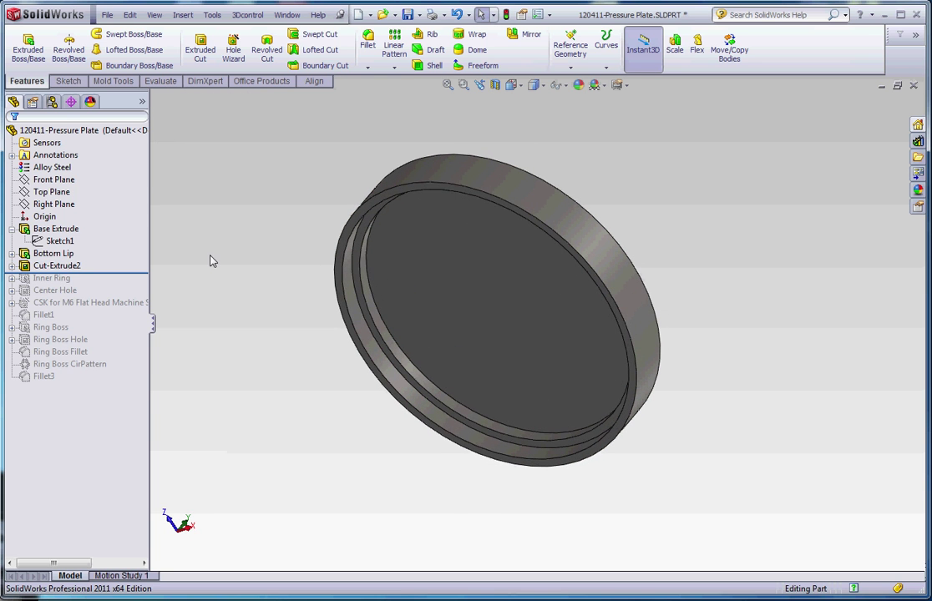
# Rename Cut-Extrude2 to 'Bottom Lip Cut' and roll forward past Fillet1 to restore the centre hole.
pyautogui.click(65, 254)
pyautogui.click(65, 254)
pyautogui.click(64, 256)
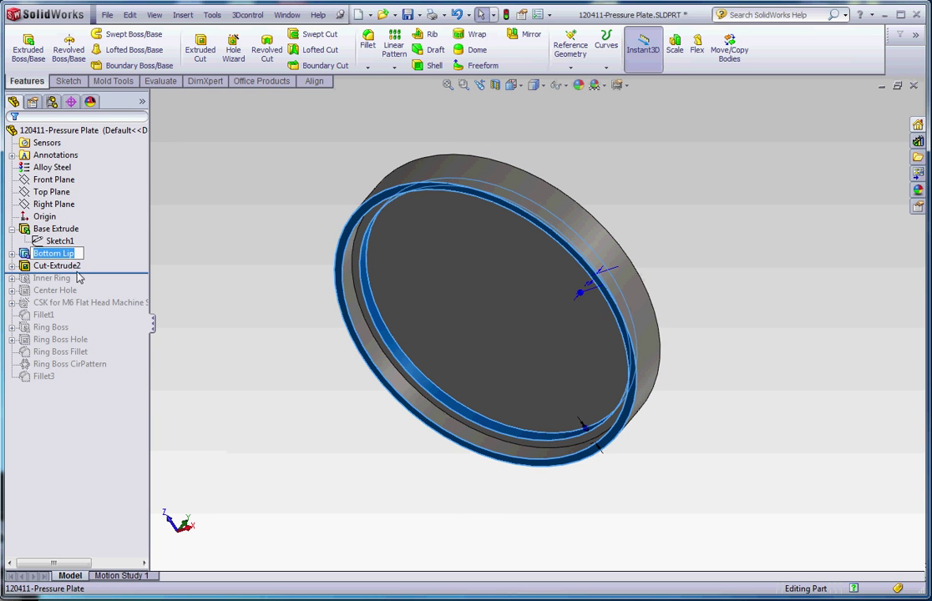
pyautogui.click(67, 266)
pyautogui.click(70, 267)
pyautogui.write('Bottom Lip Cut')
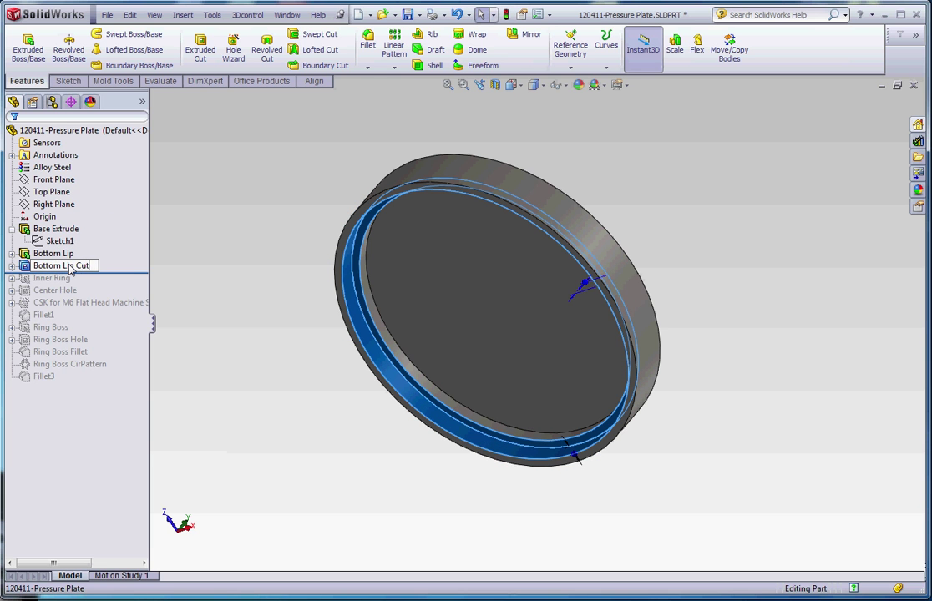
pyautogui.press('Return')
pyautogui.click(278, 262)
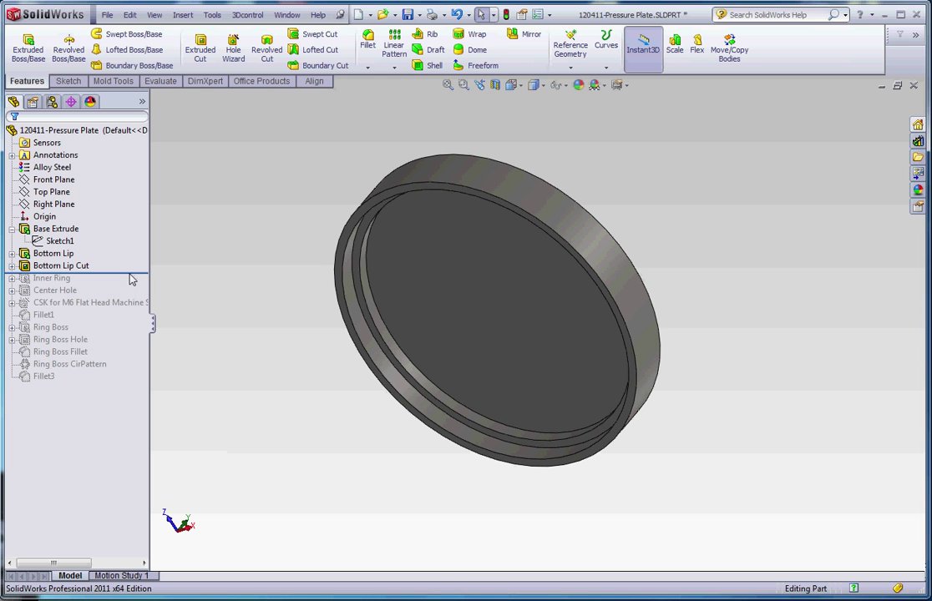
pyautogui.moveTo(131, 279); pyautogui.dragTo(127, 322)
# Drag the rollback bar to just below Bottom Lip Cut, suppressing Inner Ring onward.
pyautogui.scroll(-4, 474, 202)
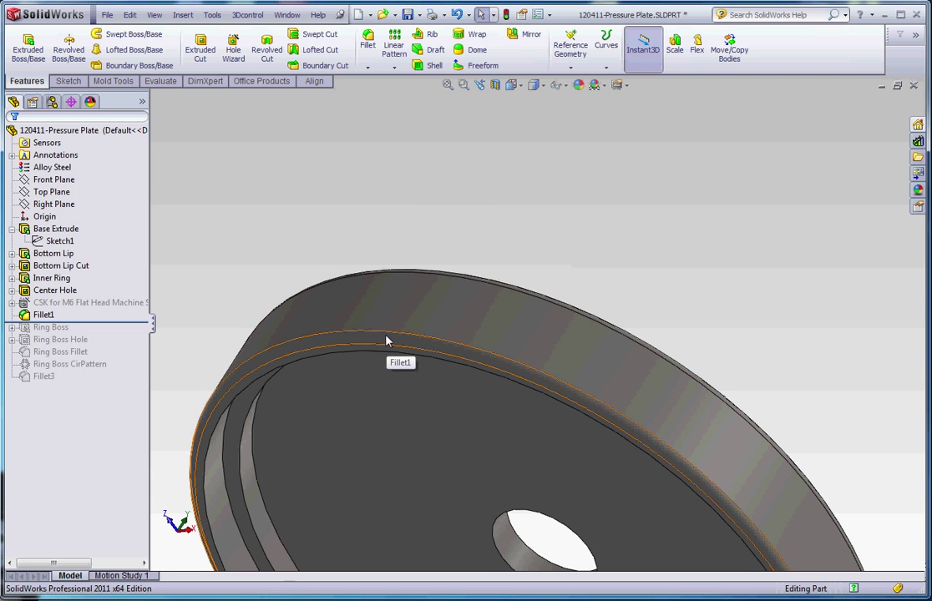
pyautogui.scroll(6, 333, 333)
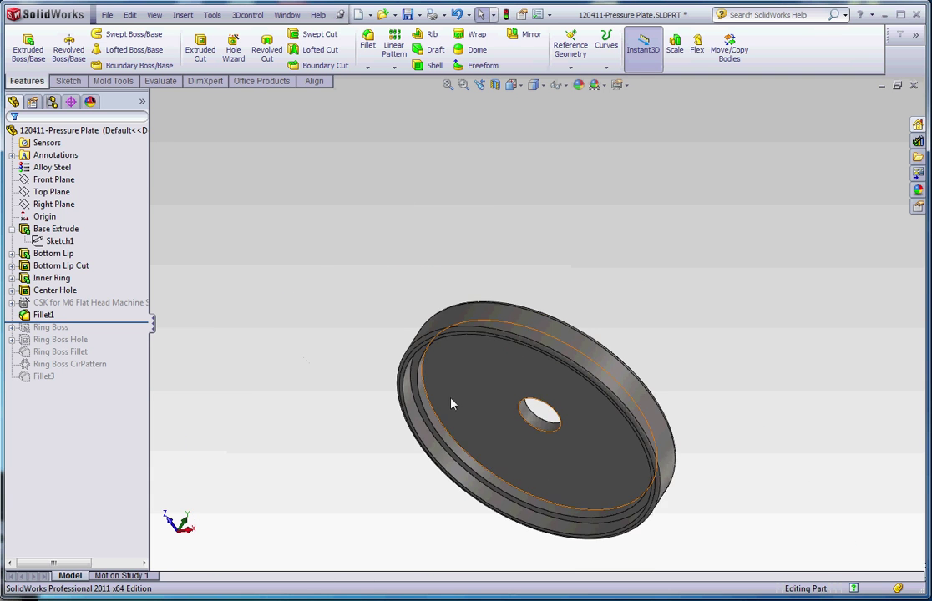
pyautogui.moveTo(437, 431); pyautogui.dragTo(467, 428, button='middle')
pyautogui.scroll(-5, 410, 351)
pyautogui.scroll(-2, 480, 368)
pyautogui.scroll(3, 474, 357)
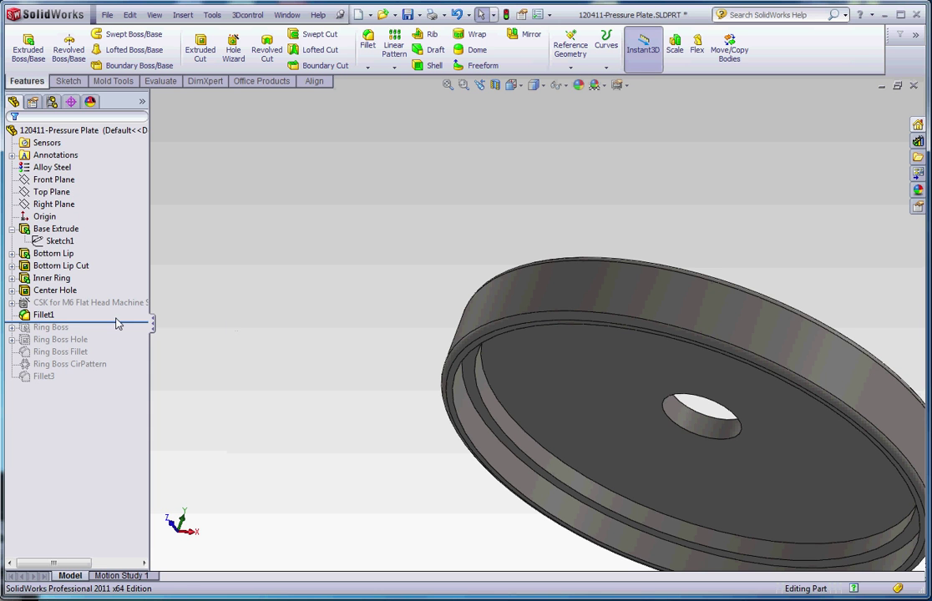
pyautogui.moveTo(121, 322); pyautogui.dragTo(125, 272)
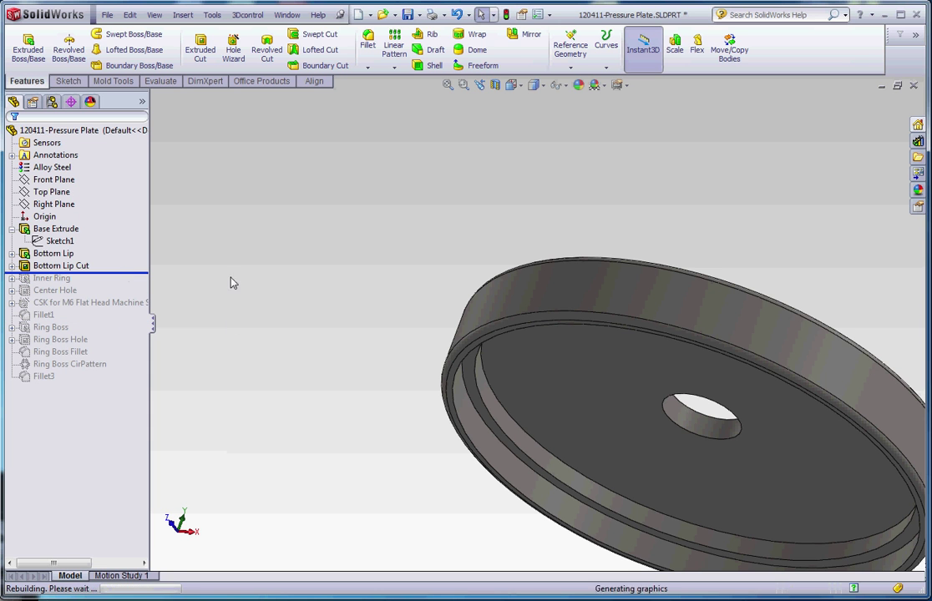
# Orbit and zoom the rolled-back plate to inspect its lip and the Bottom Lip Cut groove.
pyautogui.scroll(3, 696, 472)
pyautogui.scroll(-2, 624, 416)
pyautogui.scroll(2, 596, 433)
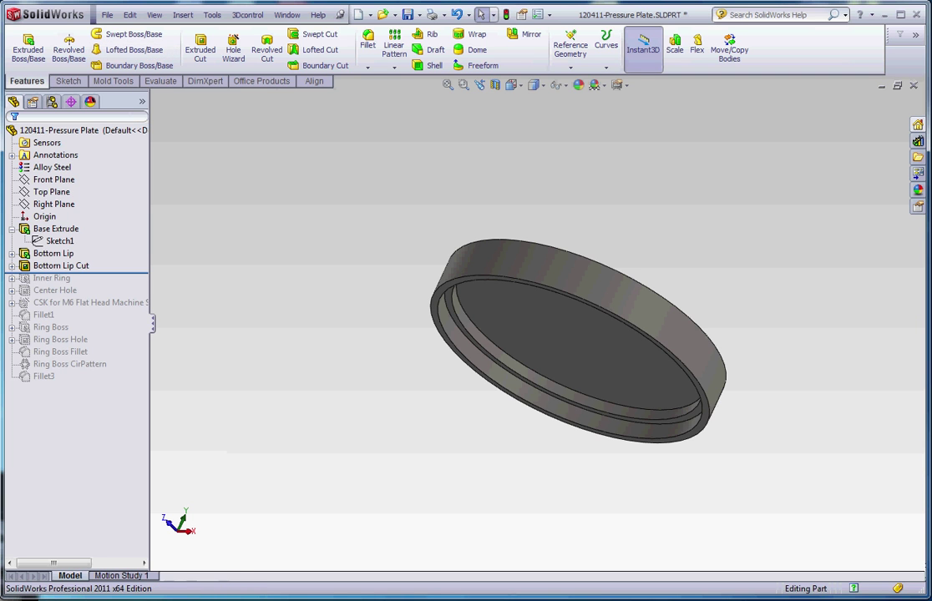
pyautogui.moveTo(666, 473)
pyautogui.mouseDown(button='middle')
pyautogui.moveTo(641, 558)
pyautogui.moveTo(657, 492)
pyautogui.moveTo(647, 470)
pyautogui.mouseUp(button='middle')
pyautogui.scroll(-5, 483, 308)
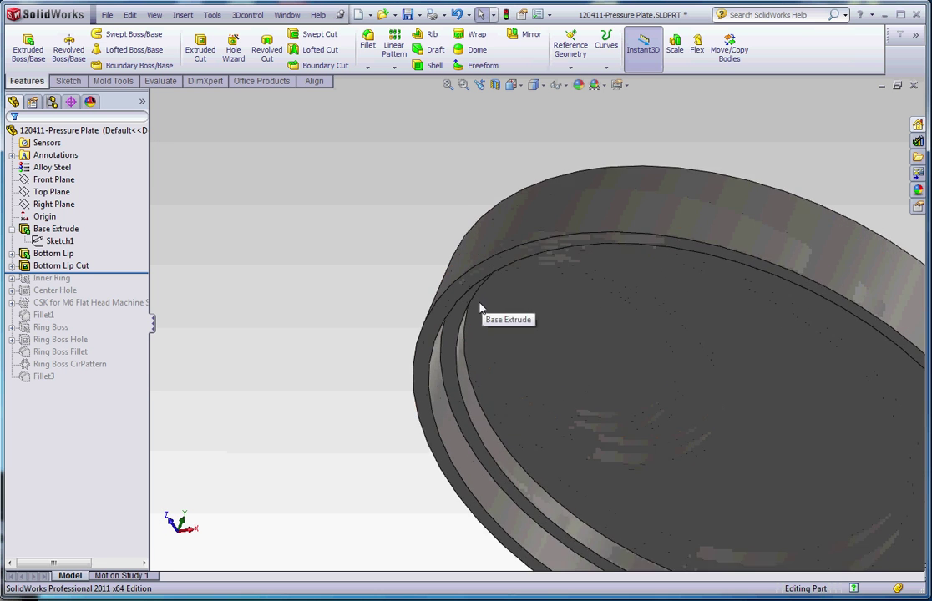
pyautogui.scroll(3, 538, 380)
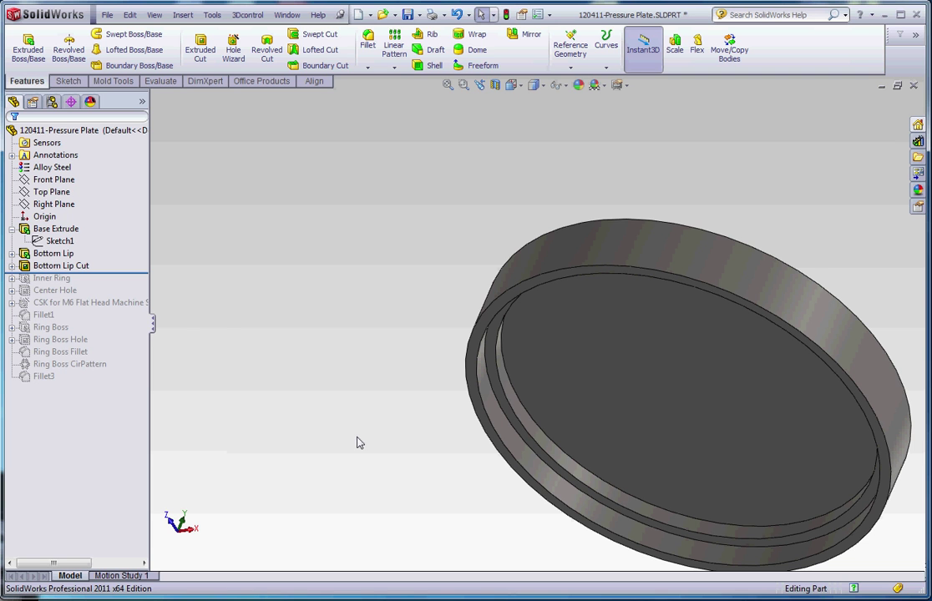
# Start a cosmetic thread with diameter 150 and end condition Through.
pyautogui.click(182, 14)
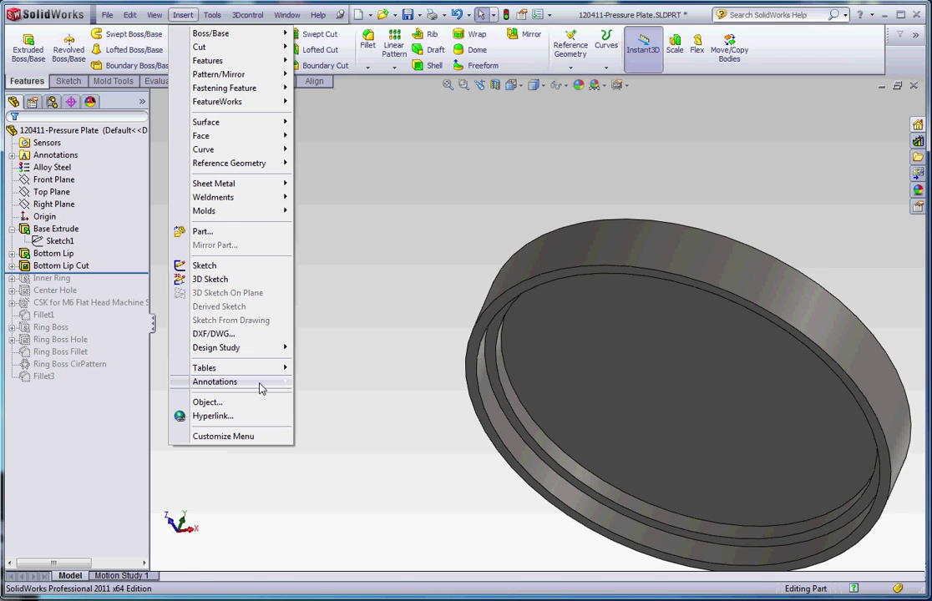
pyautogui.moveTo(261, 389)
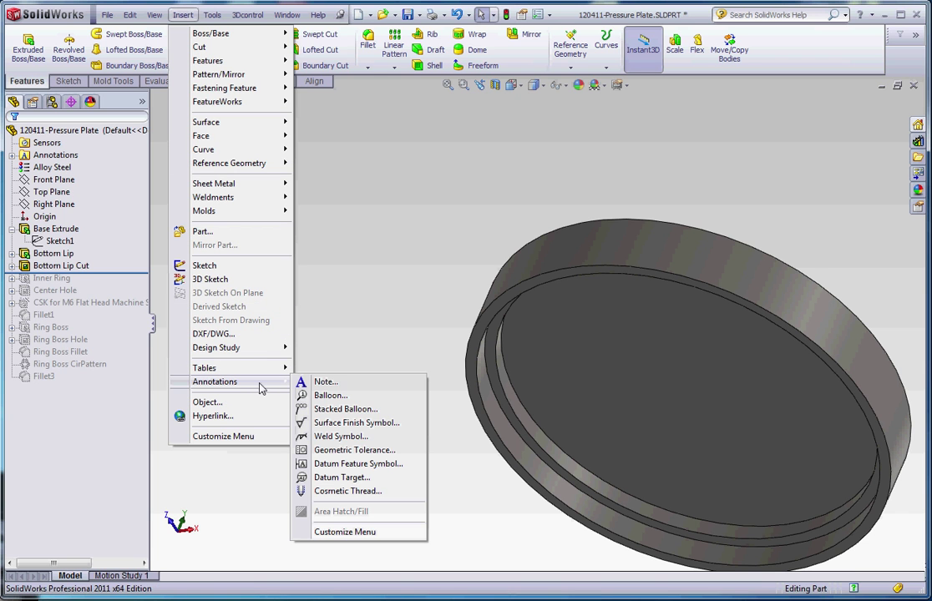
pyautogui.click(371, 491)
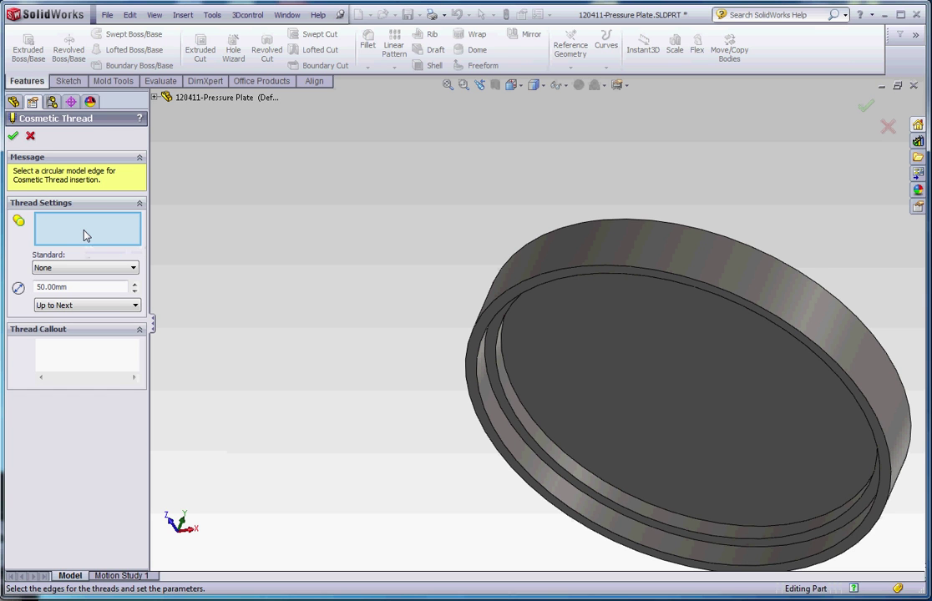
pyautogui.click(82, 286)
pyautogui.write('150')
pyautogui.click(89, 309)
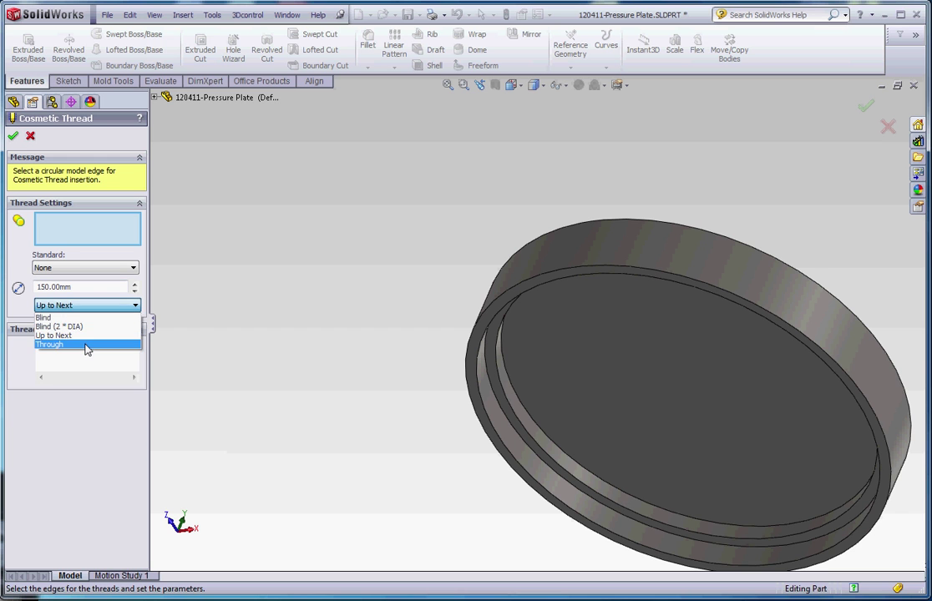
pyautogui.click(87, 344)
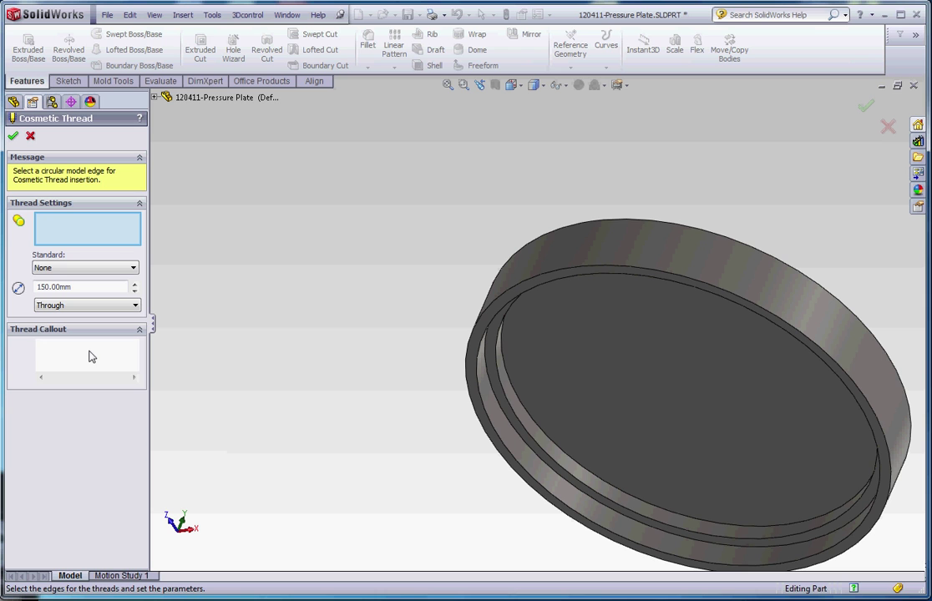
# Enter the callout 'MACHINE THREADS' and attach the thread to the lip's circular edge.
pyautogui.click(92, 357)
pyautogui.write('MACHINE ')
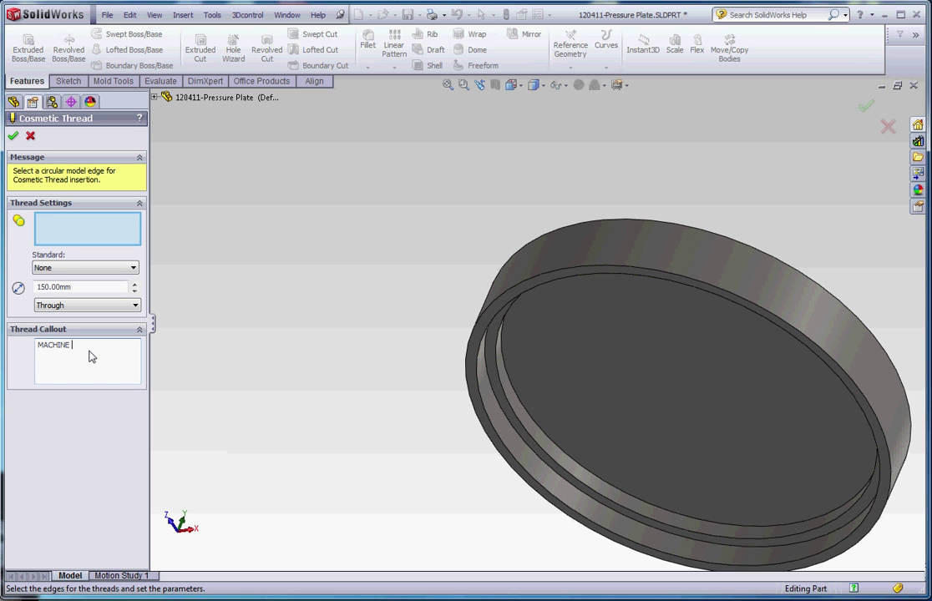
pyautogui.write('THREADS')
pyautogui.click(548, 497)
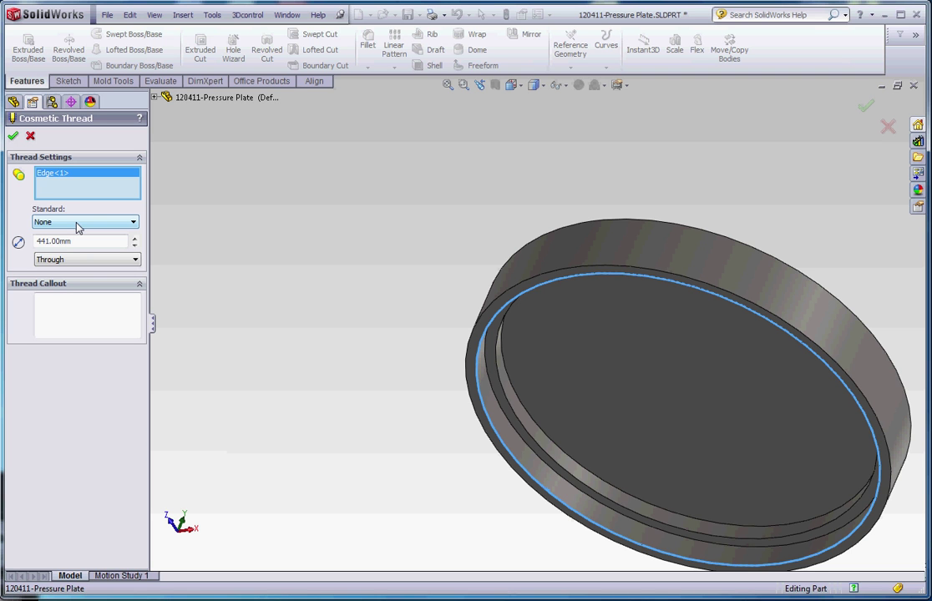
# Keep standard None, change diameter from 441 to 150 mm, enter callout 'MACHINE THREADS', and confirm.
pyautogui.click(76, 224)
pyautogui.click(77, 224)
pyautogui.doubleClick(83, 241)
pyautogui.write('150')
pyautogui.press('Return')
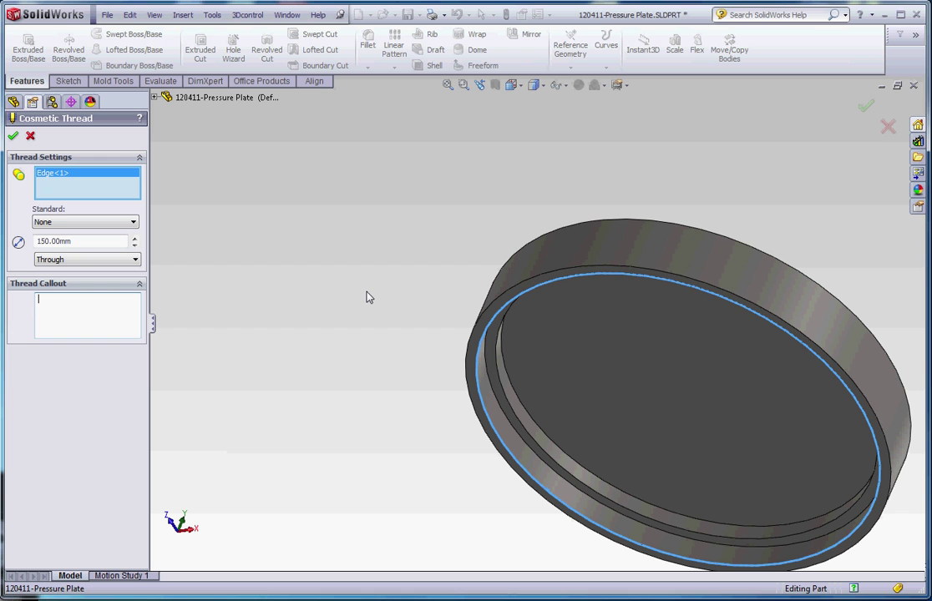
pyautogui.write('MACHINE THREASD')
pyautogui.press('BackSpace')
pyautogui.press('BackSpace')
pyautogui.write('DS')
pyautogui.click(12, 136)
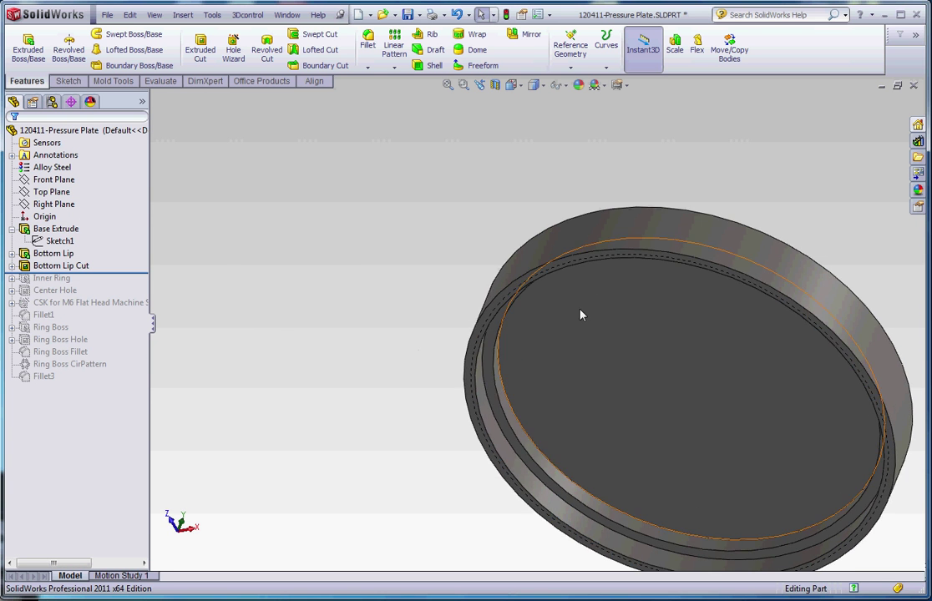
pyautogui.scroll(-4, 532, 290)
pyautogui.scroll(-3, 389, 264)
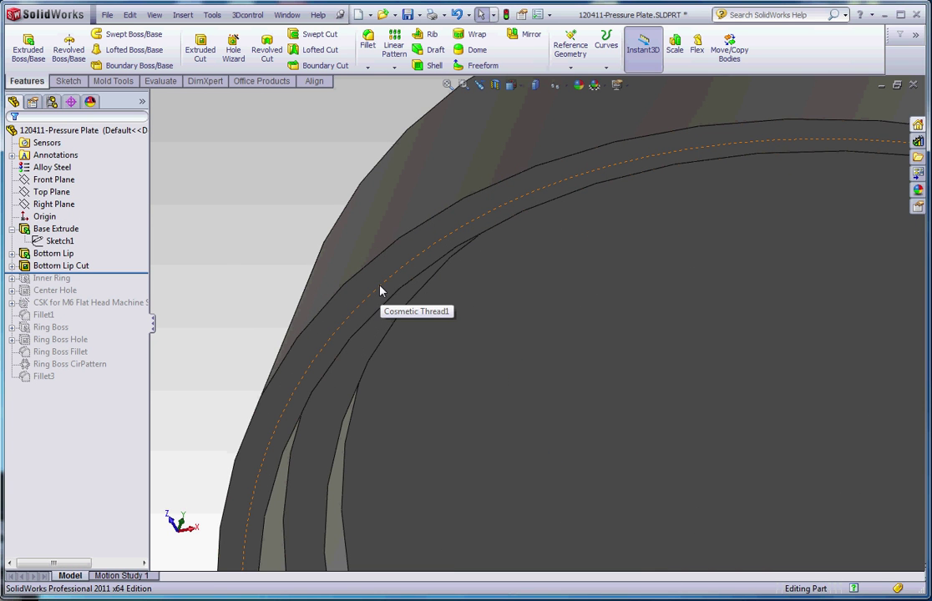
pyautogui.scroll(5, 380, 291)
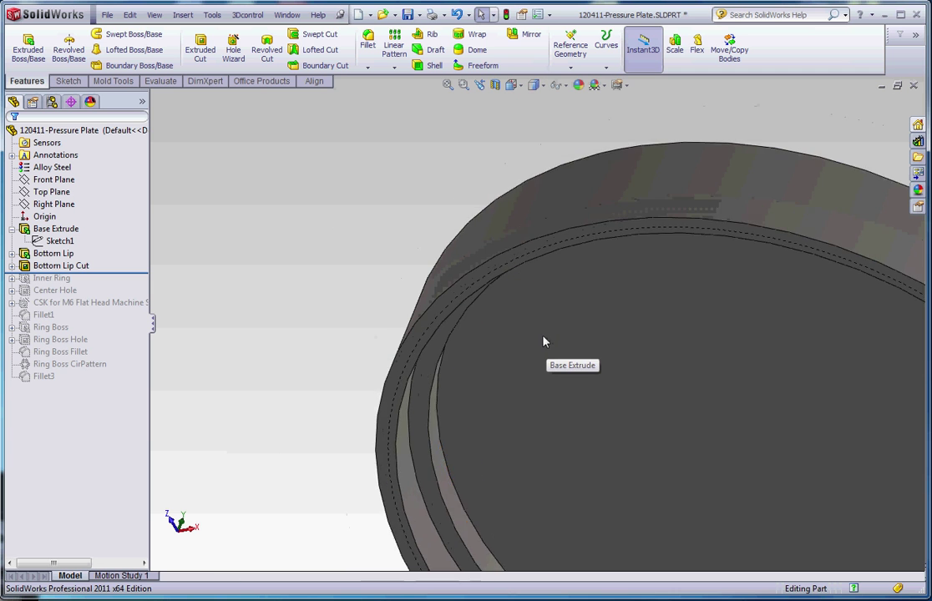
pyautogui.scroll(3, 551, 343)
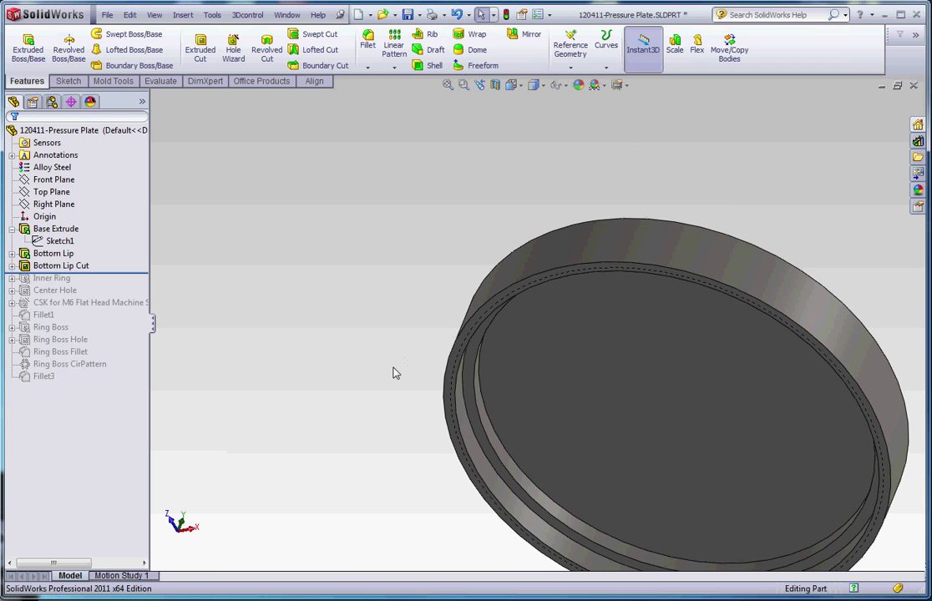
pyautogui.scroll(3, 382, 378)
pyautogui.keyDown('ctrl'); pyautogui.moveTo(584, 545); pyautogui.dragTo(560, 456, button='middle'); pyautogui.keyUp('ctrl')
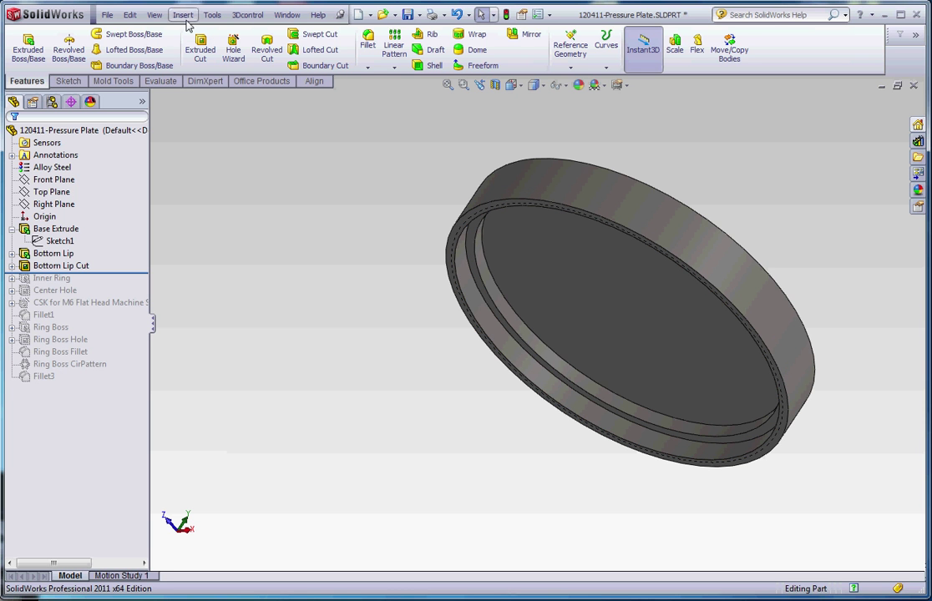
# Enable Shaded cosmetic threads under Document Properties > Annotations.
pyautogui.click(538, 17)
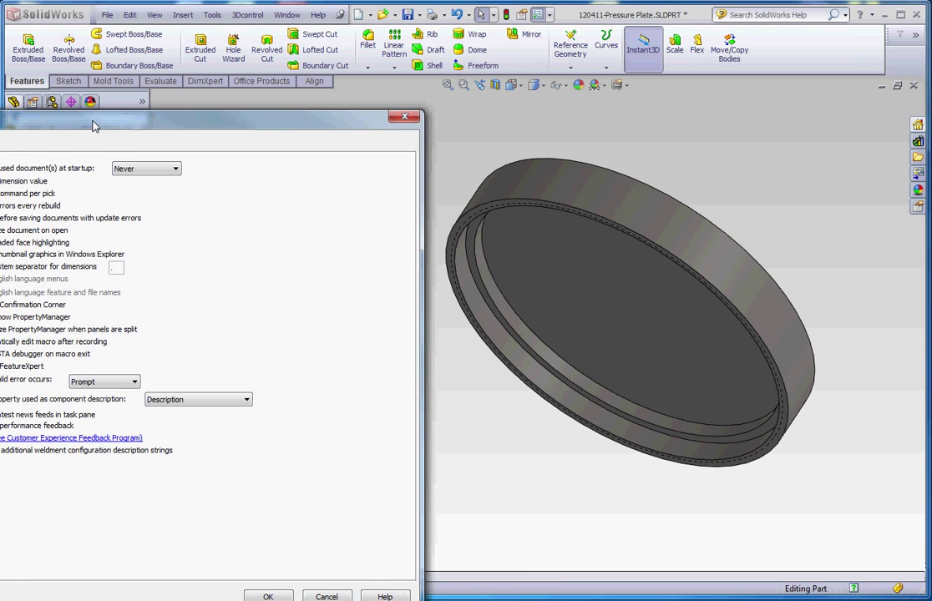
pyautogui.moveTo(92, 125); pyautogui.dragTo(106, 67)
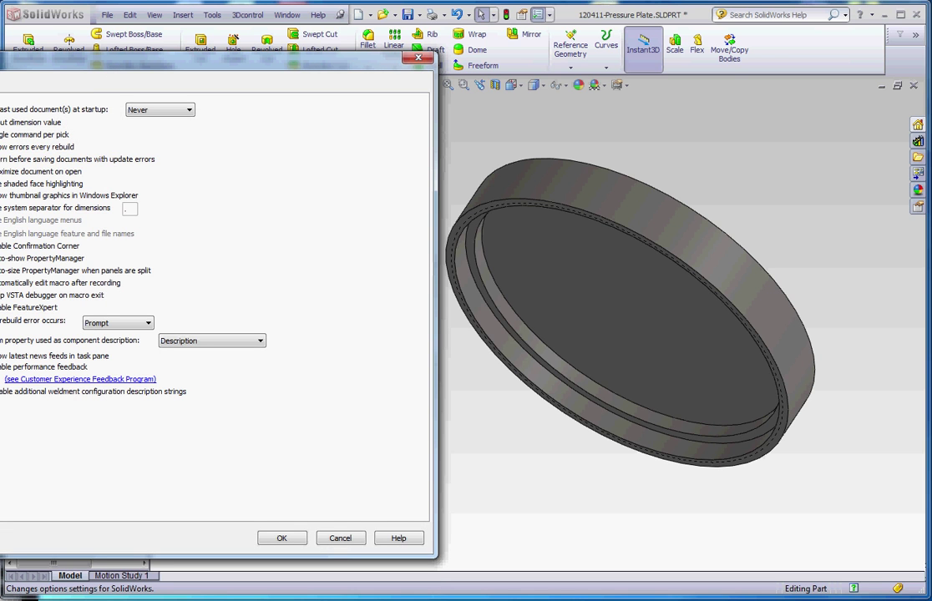
pyautogui.hotkey('ctrl', 'Tab')
pyautogui.press('Down')
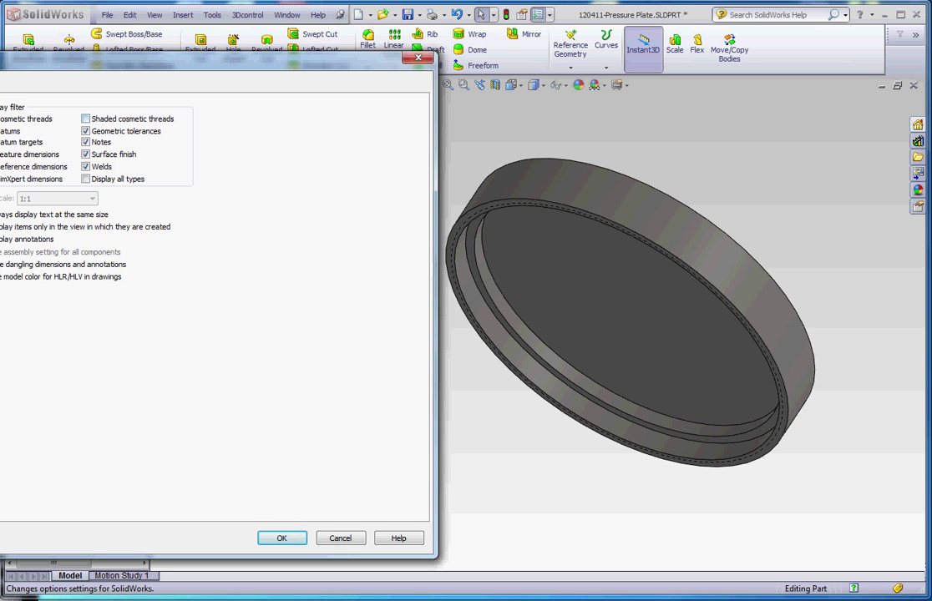
pyautogui.click(86, 119)
# Apply the shaded cosmetic thread display setting and close Options.
pyautogui.click(283, 538)
pyautogui.moveTo(504, 505)
pyautogui.mouseDown(button='middle')
pyautogui.moveTo(491, 545)
pyautogui.moveTo(505, 489)
pyautogui.mouseUp(button='middle')
pyautogui.scroll(3, 576, 499)
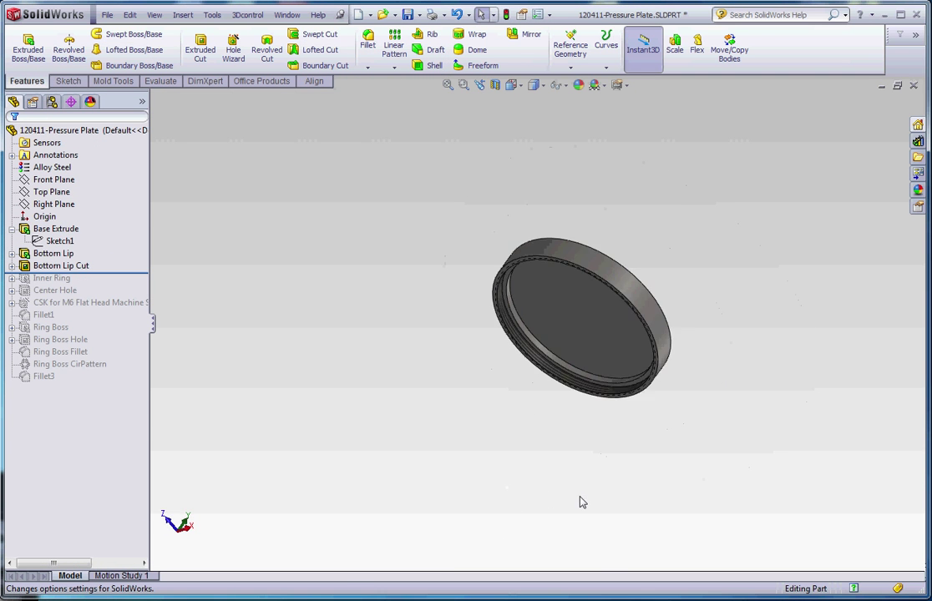
pyautogui.scroll(-2, 574, 349)
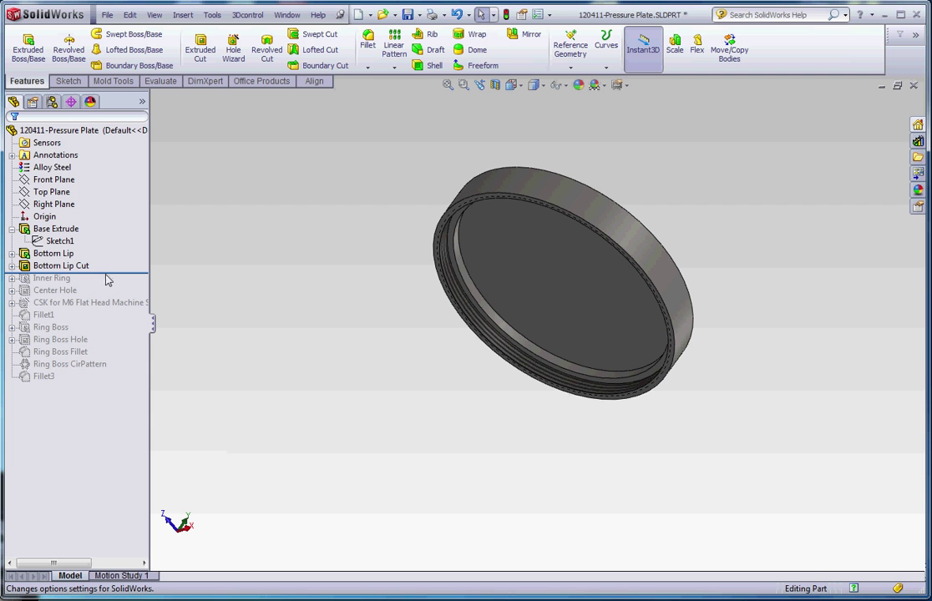
# Roll the feature tree forward past Fillet3, restoring the ring bosses and holes.
pyautogui.moveTo(107, 272); pyautogui.dragTo(92, 383)
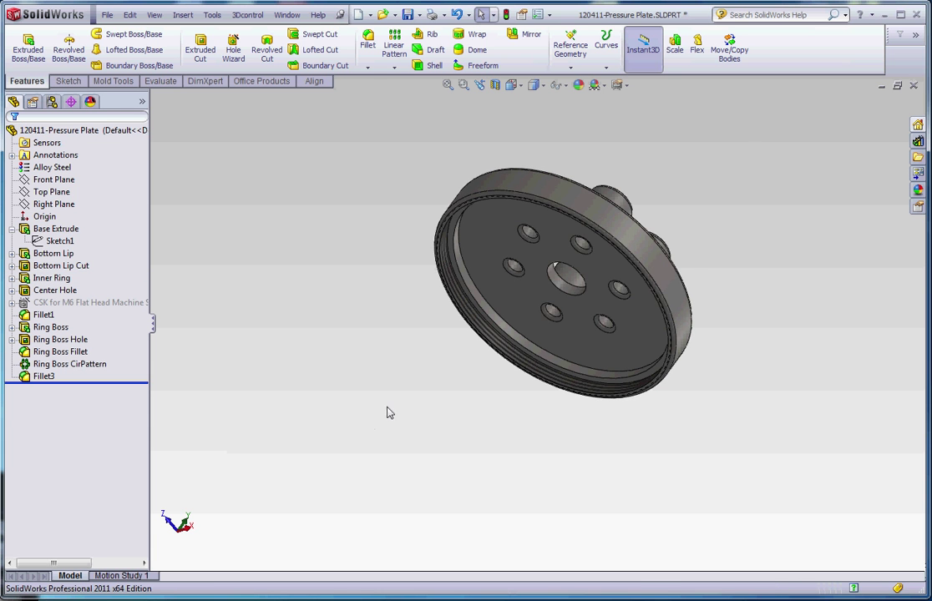
pyautogui.moveTo(387, 412); pyautogui.dragTo(561, 280, button='middle')
pyautogui.scroll(4, 561, 288)
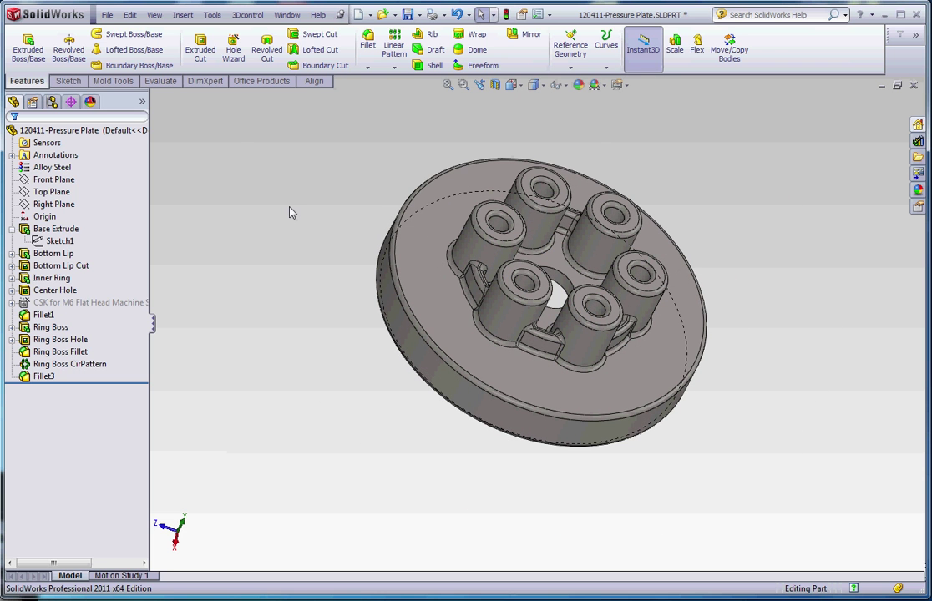